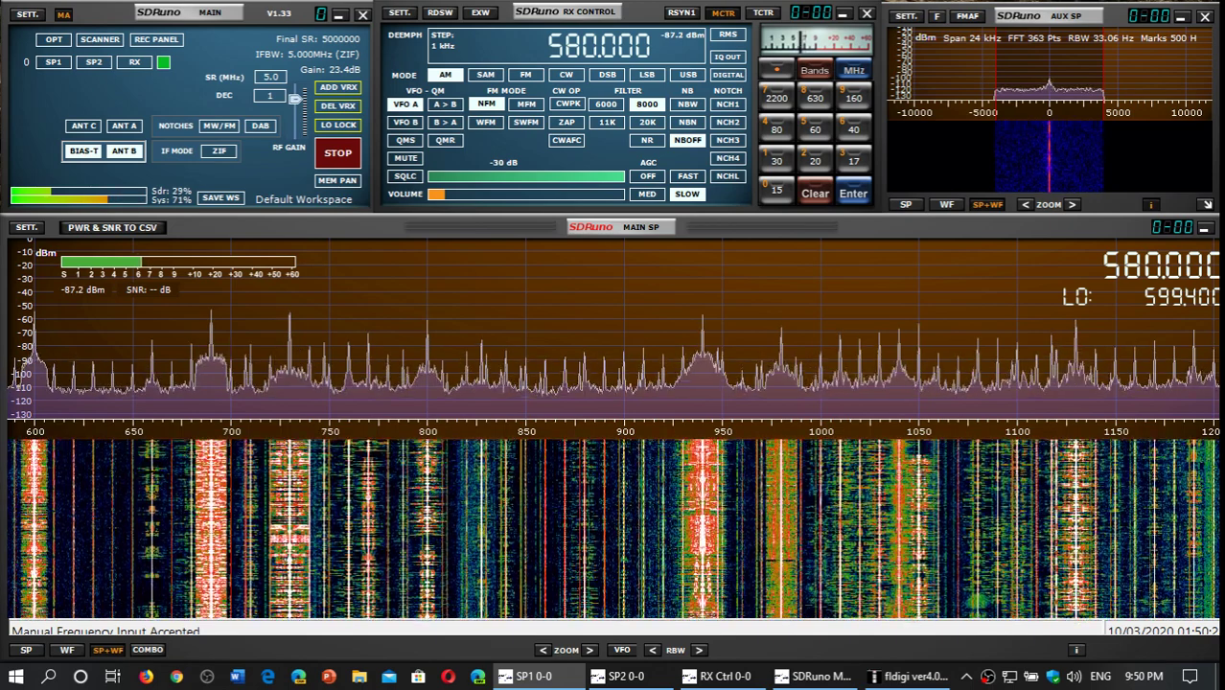
Step: Tune to 660 kHz and compare its signal on antenna A, then return to antenna B
{"action": "type", "text": "660"}
{"action": "key", "text": "Return"}
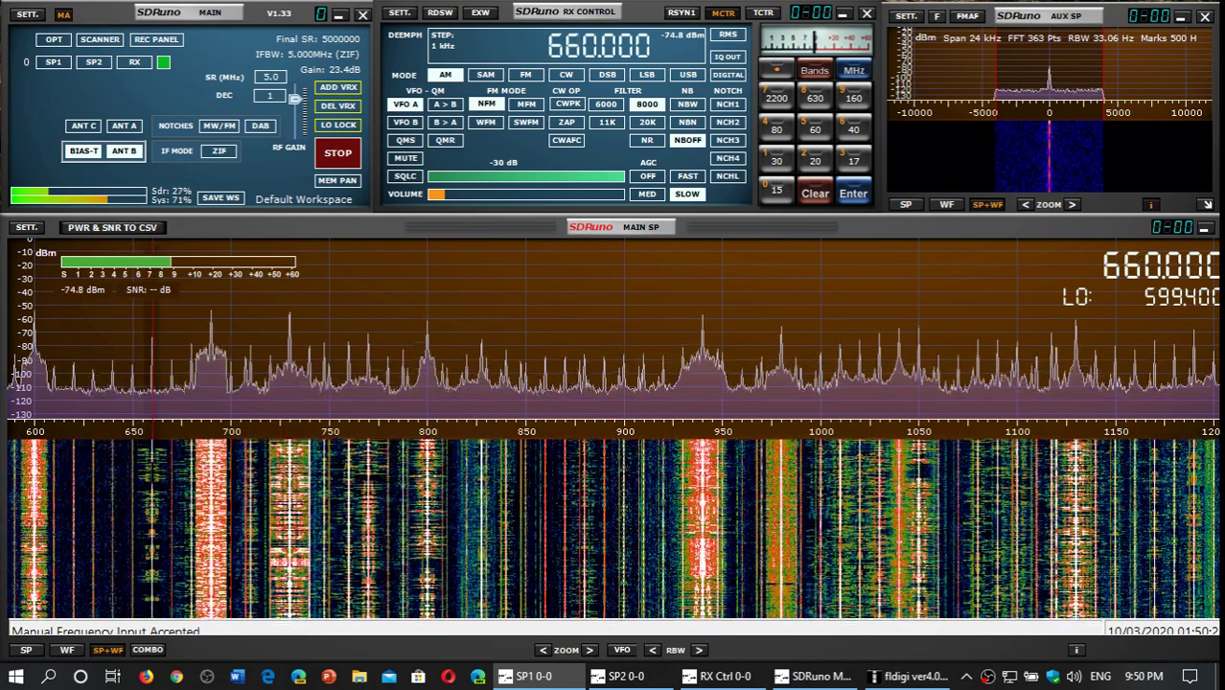
{"action": "left_click", "coordinate": [697, 36]}
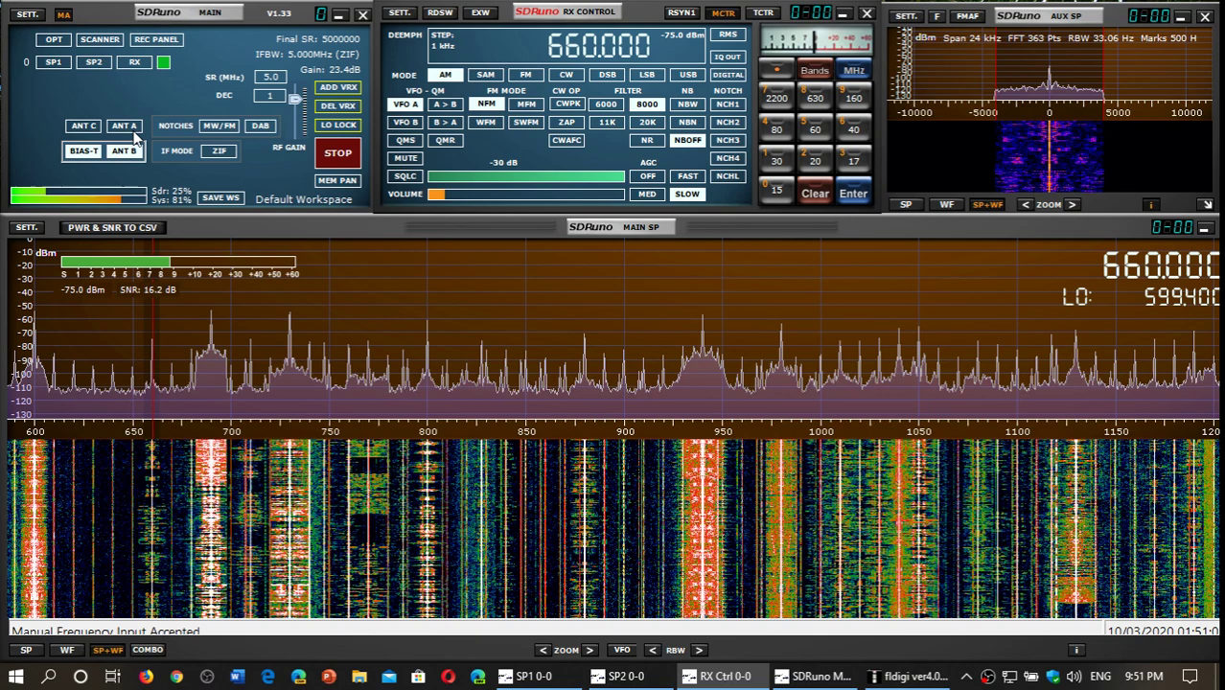
{"action": "left_click", "coordinate": [127, 127]}
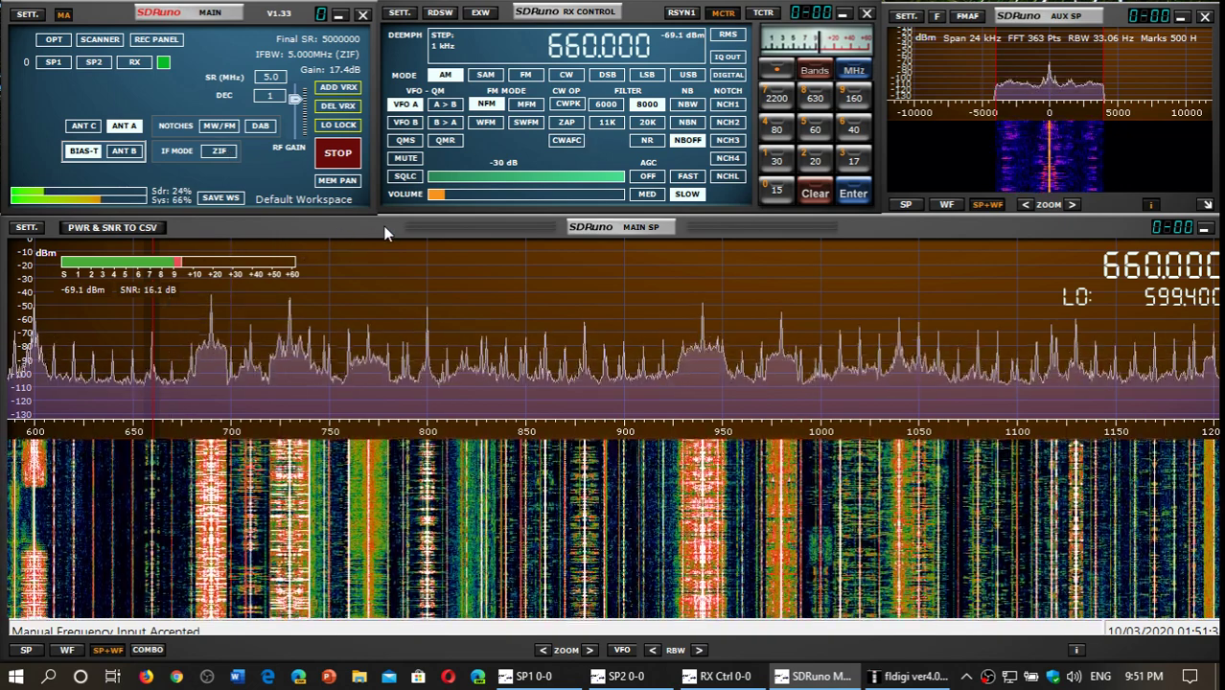
{"action": "left_click", "coordinate": [132, 153]}
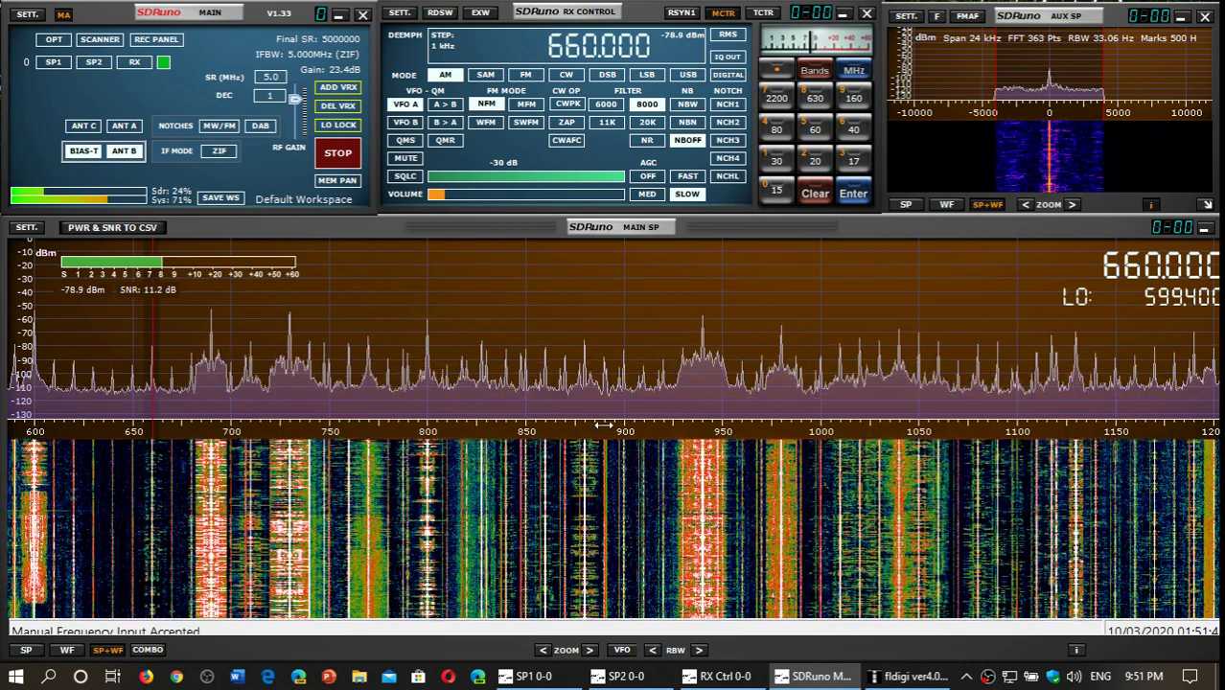
Step: Tune to 880 kHz, raise the volume, try USB and LSB, return to AM, then select antenna A
{"action": "left_click", "coordinate": [585, 288]}
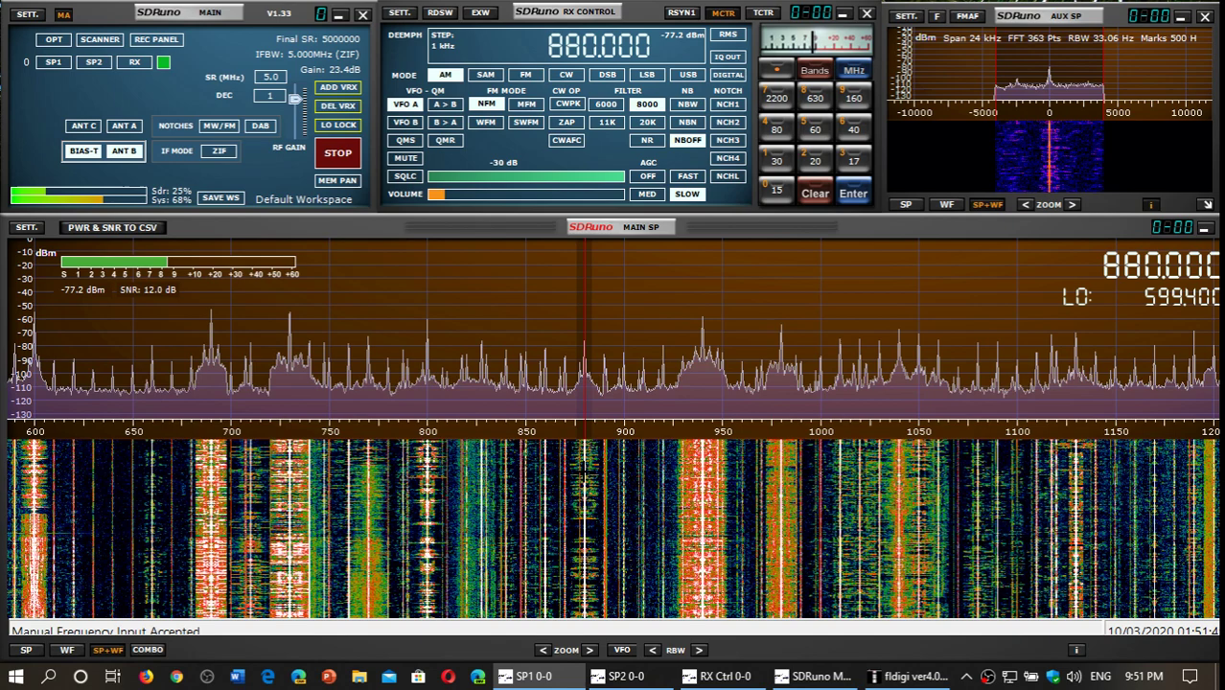
{"action": "left_click", "coordinate": [457, 195]}
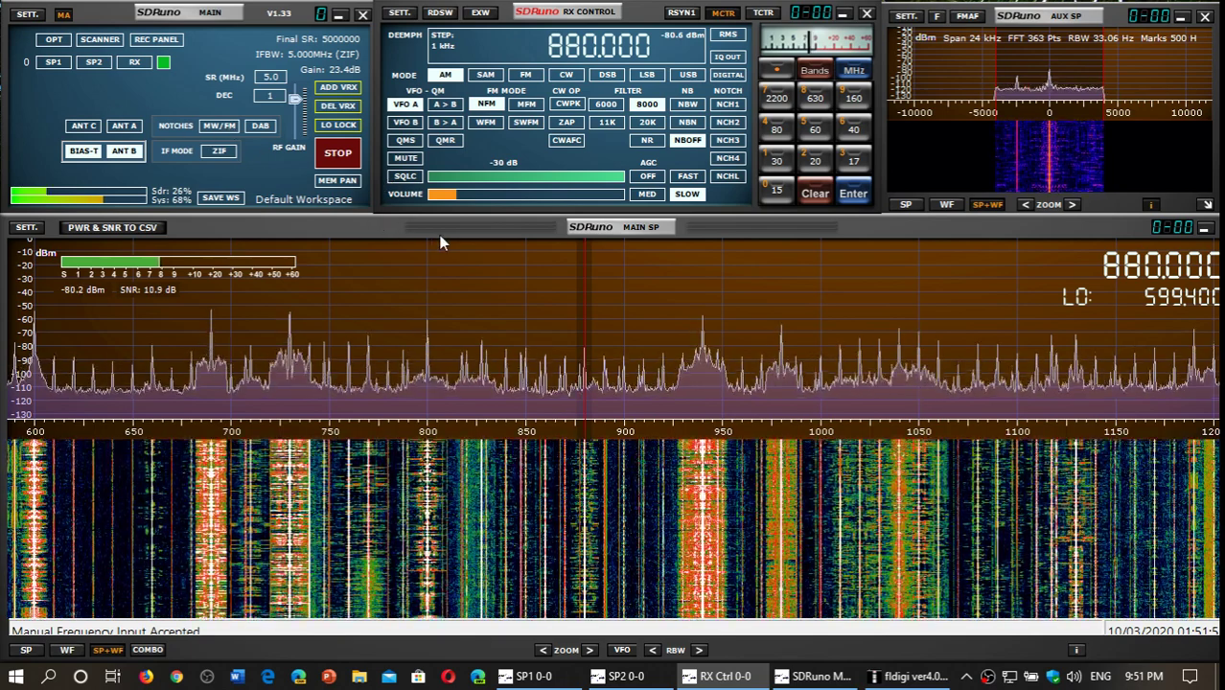
{"action": "left_click", "coordinate": [689, 74]}
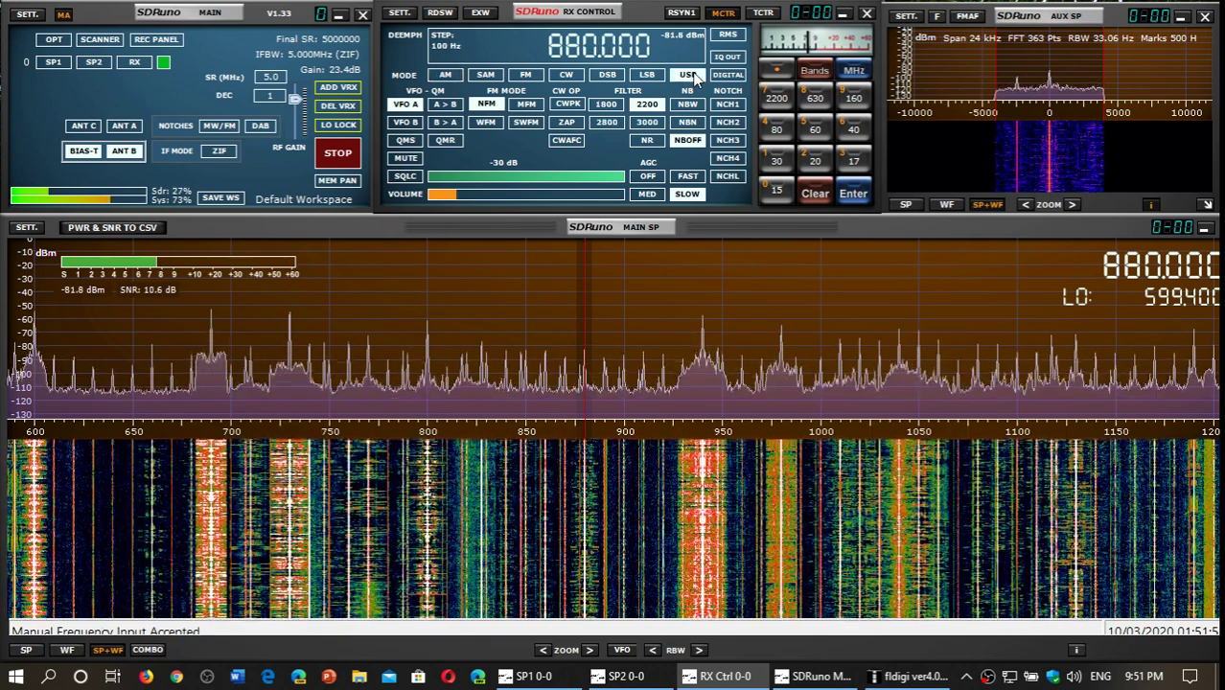
{"action": "left_click", "coordinate": [649, 73]}
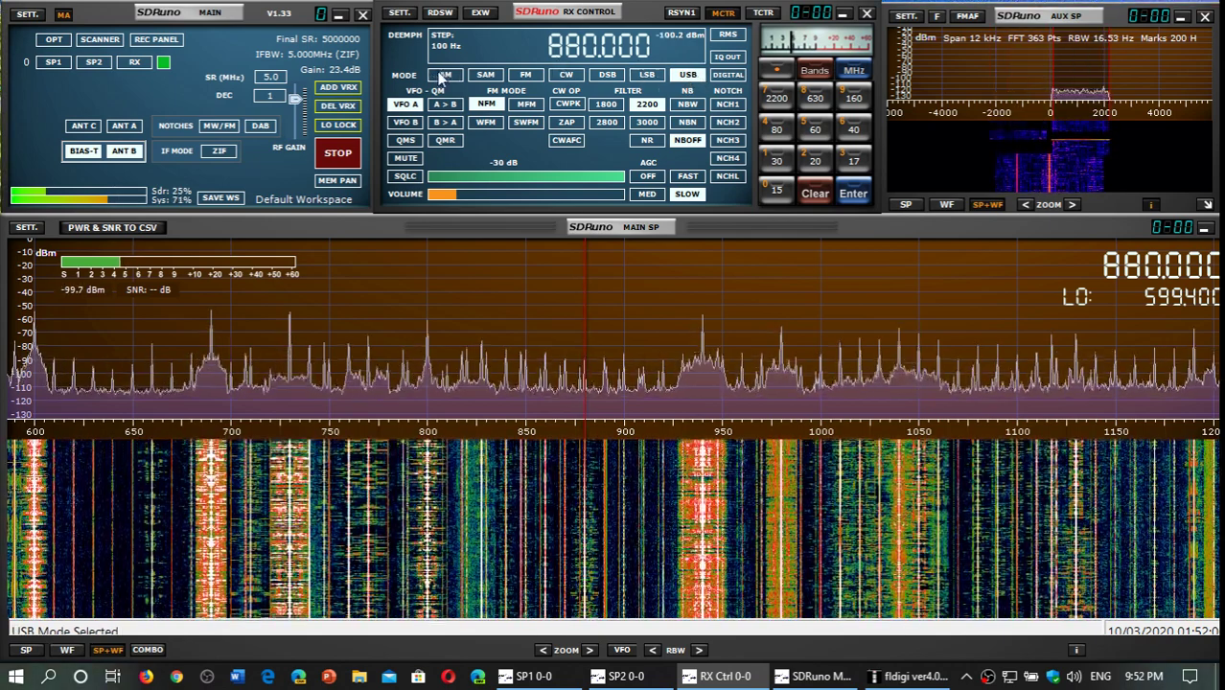
{"action": "left_click", "coordinate": [444, 75]}
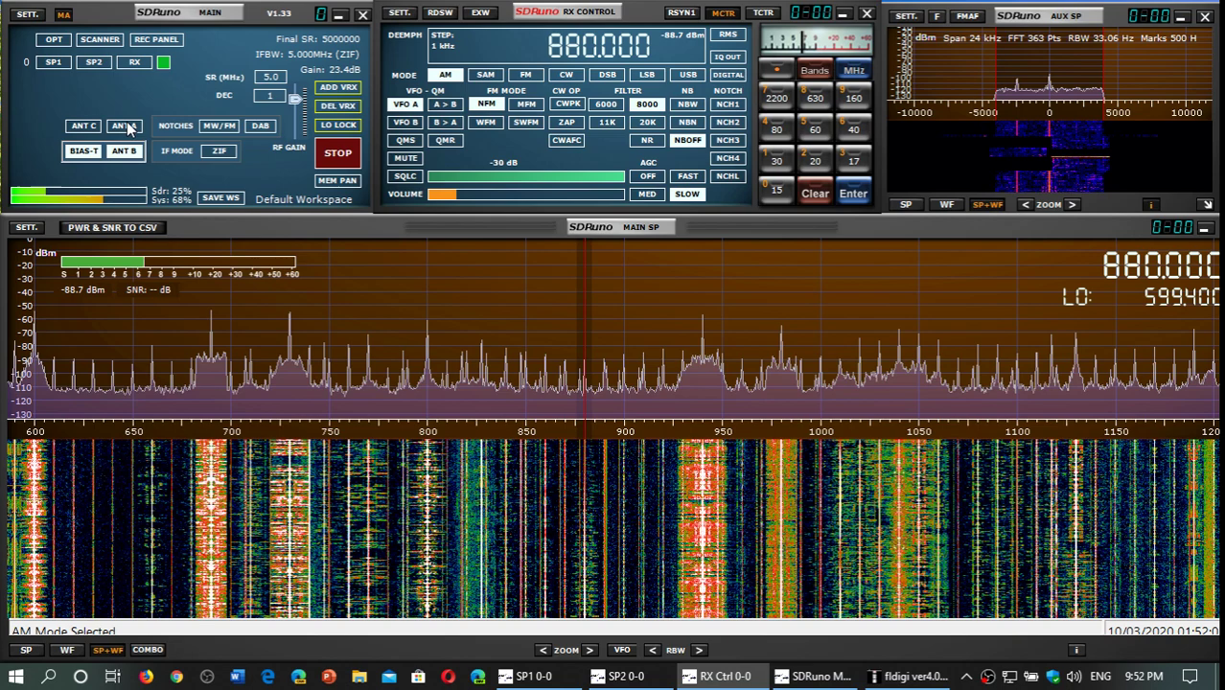
{"action": "left_click", "coordinate": [125, 127]}
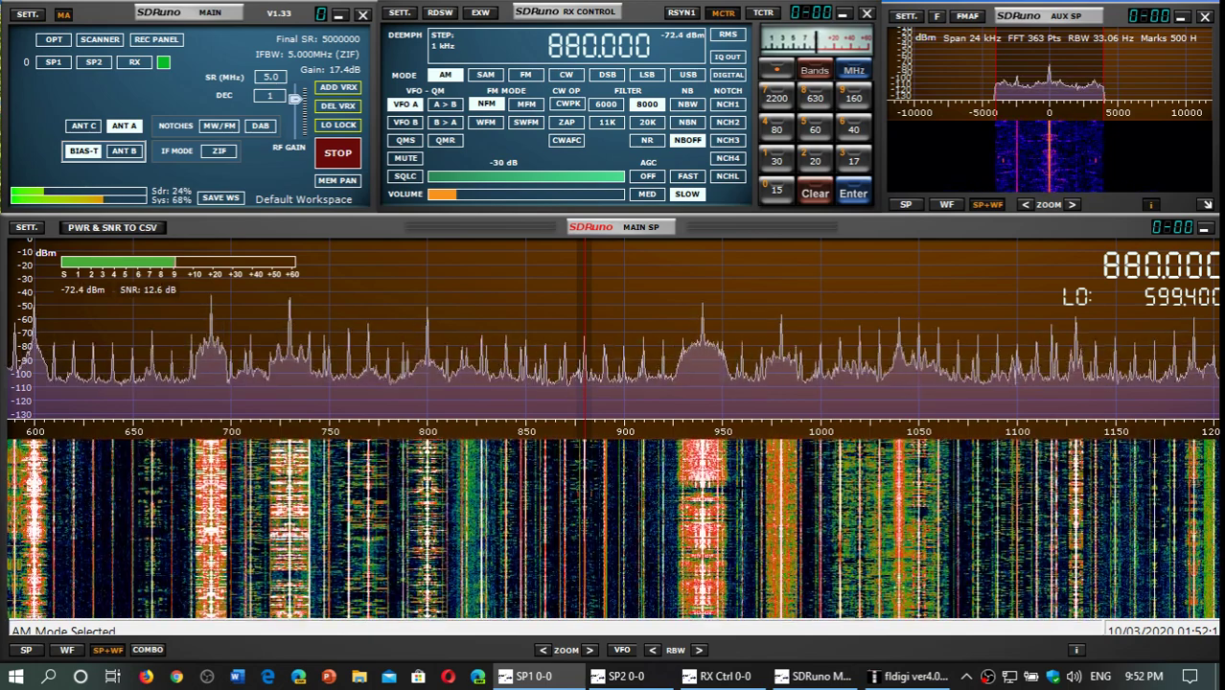
Step: Step through the 959 and 1001 kHz signals and lower the RF gain to 6.4 dB
{"action": "left_click", "coordinate": [740, 487]}
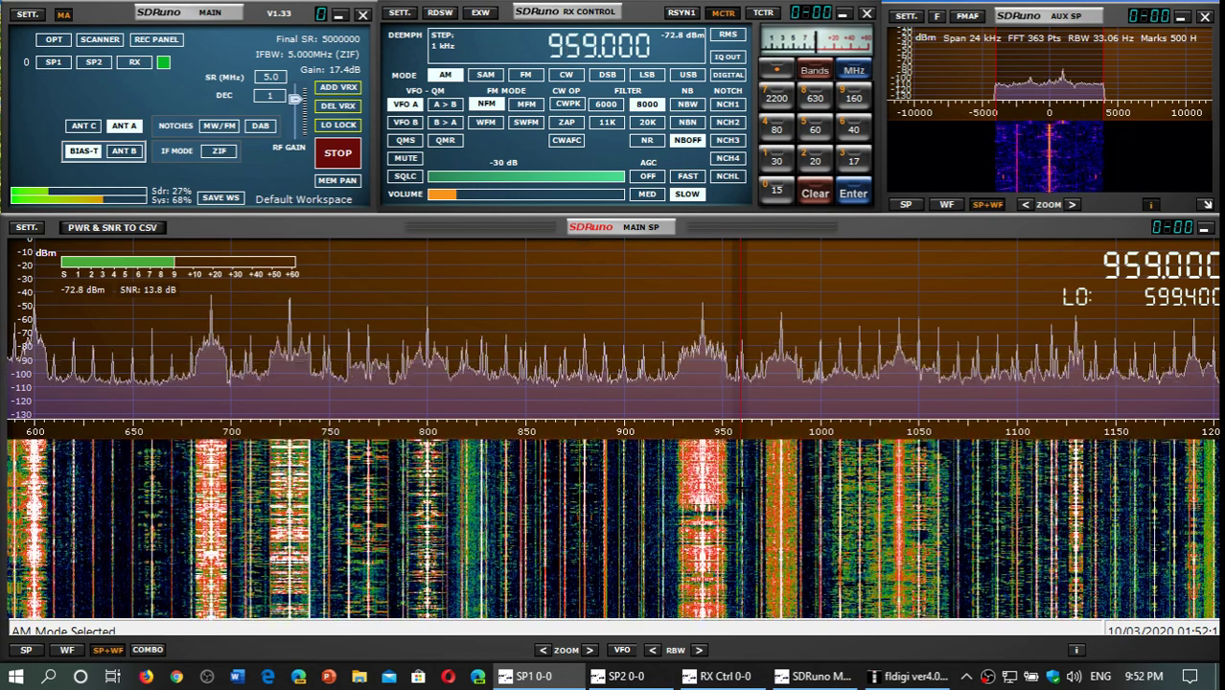
{"action": "left_click", "coordinate": [660, 78]}
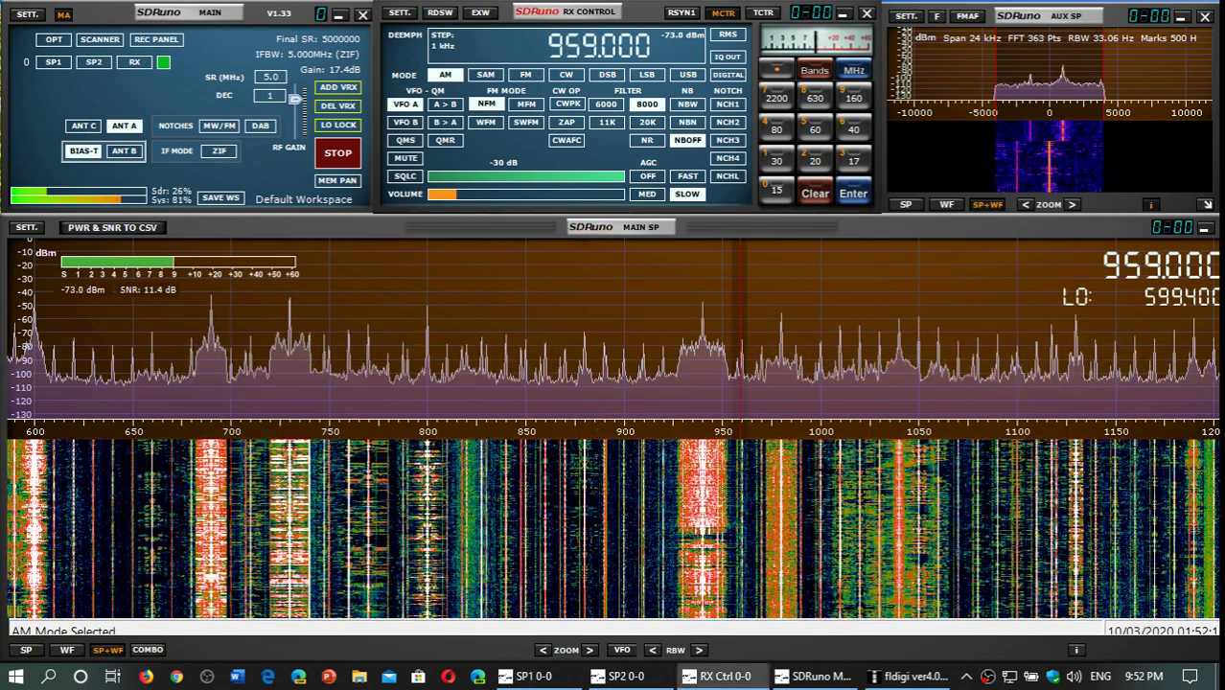
{"action": "left_click", "coordinate": [820, 487]}
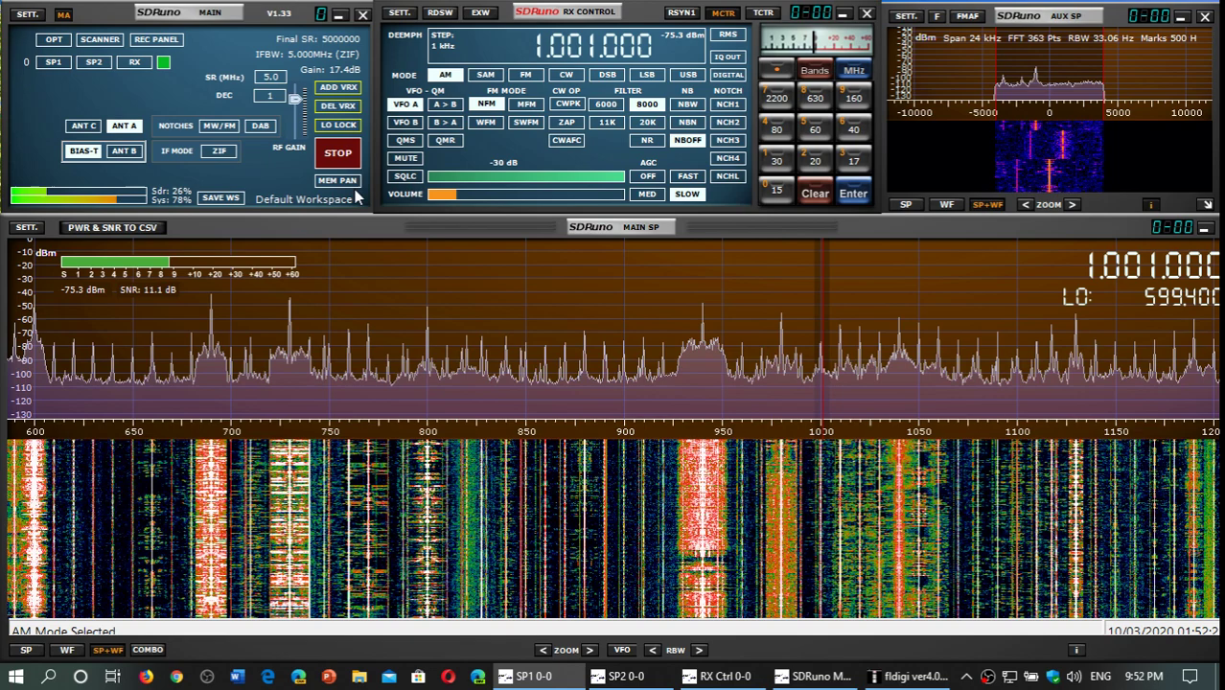
{"action": "left_click", "coordinate": [296, 123]}
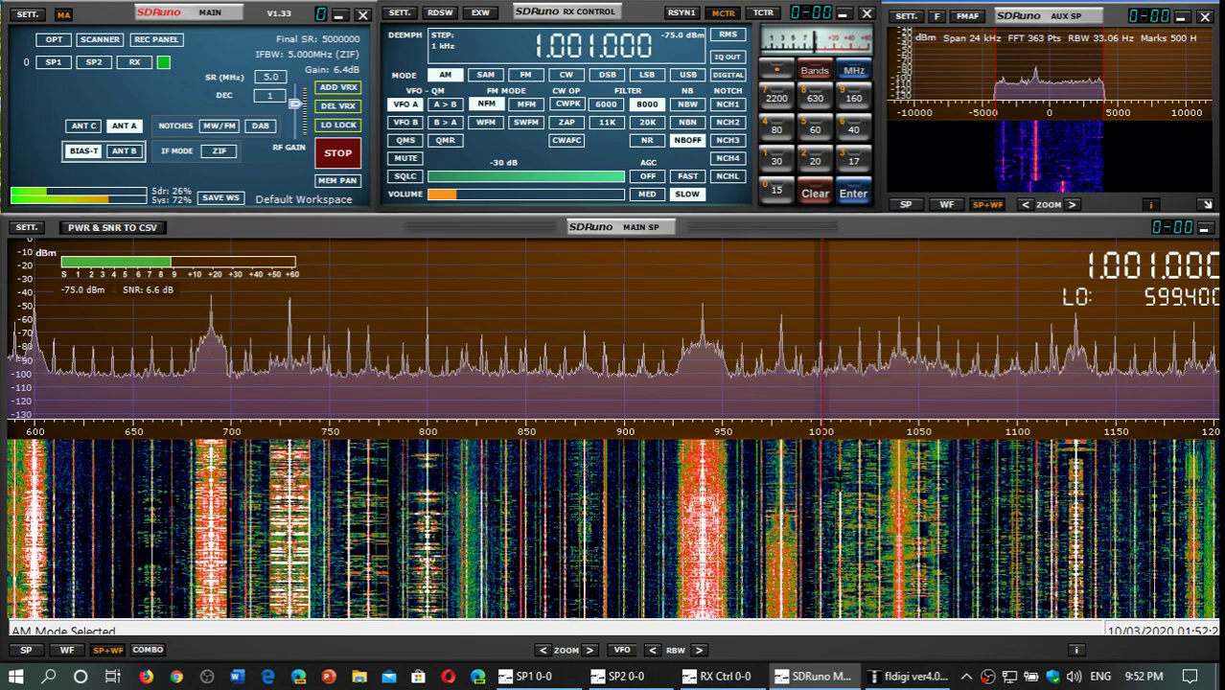
Step: Tune past 1010 kHz with a little more volume, select antenna B, and settle on 1030 kHz
{"action": "left_click", "coordinate": [841, 476]}
{"action": "left_click", "coordinate": [428, 140]}
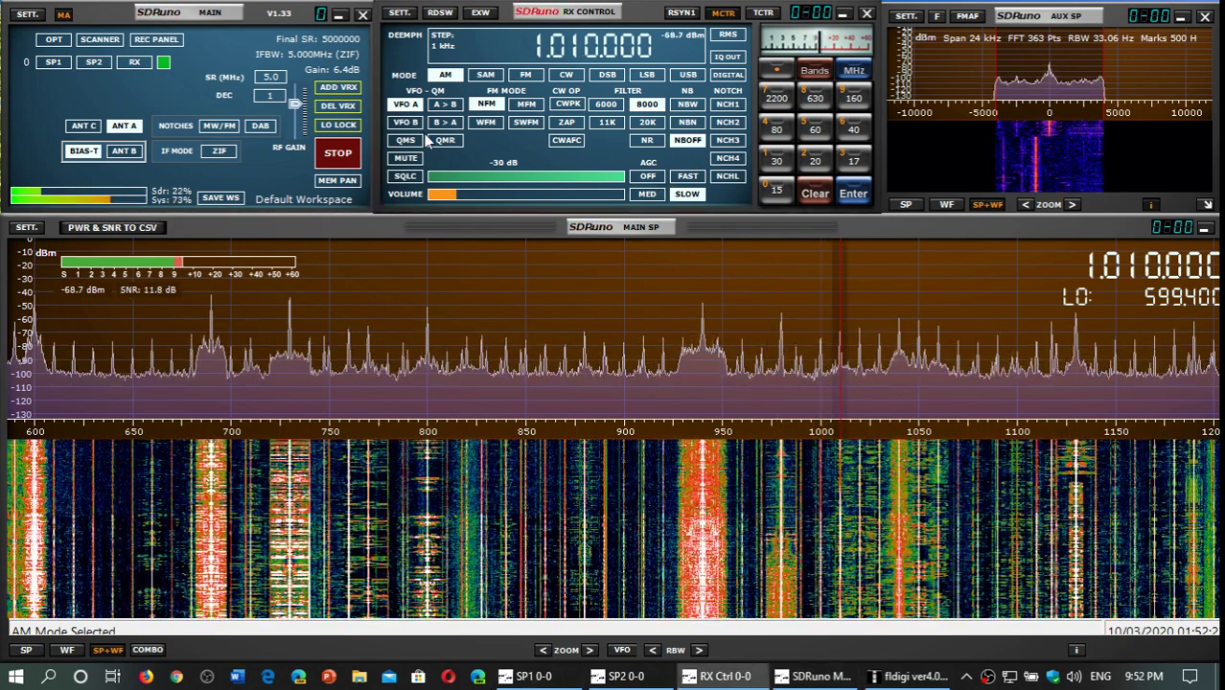
{"action": "left_click", "coordinate": [463, 195]}
{"action": "scroll", "coordinate": [484, 194], "scroll_direction": "down", "scroll_amount": 3}
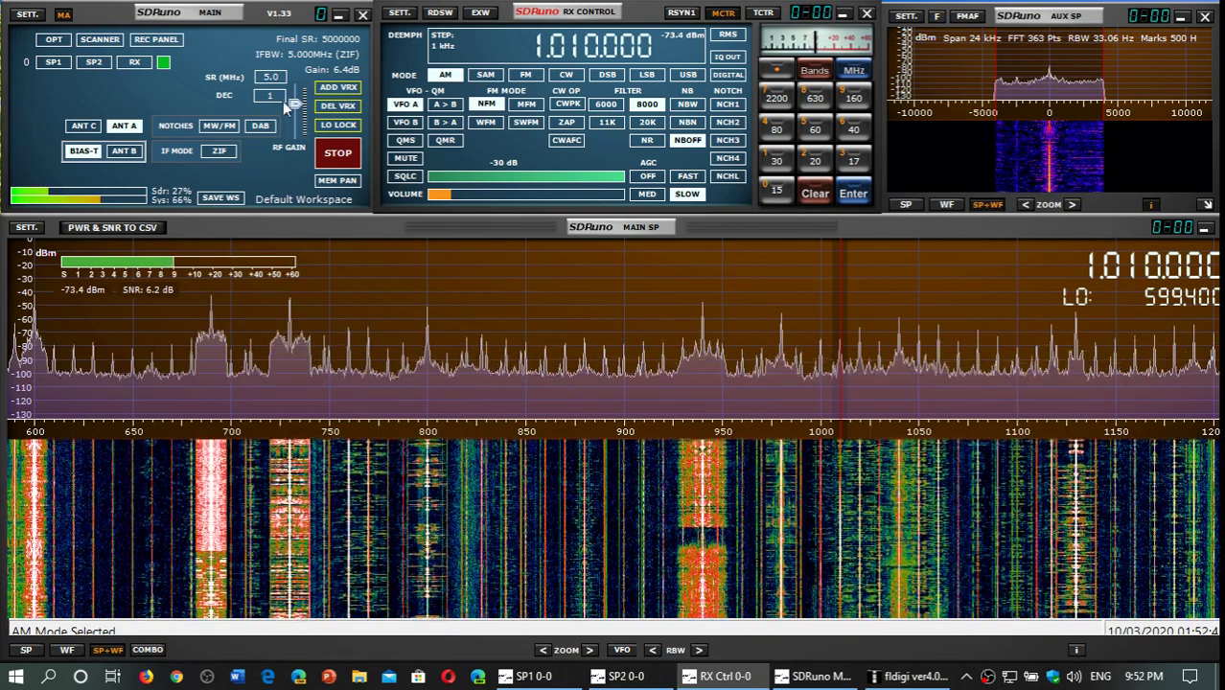
{"action": "left_click", "coordinate": [124, 152]}
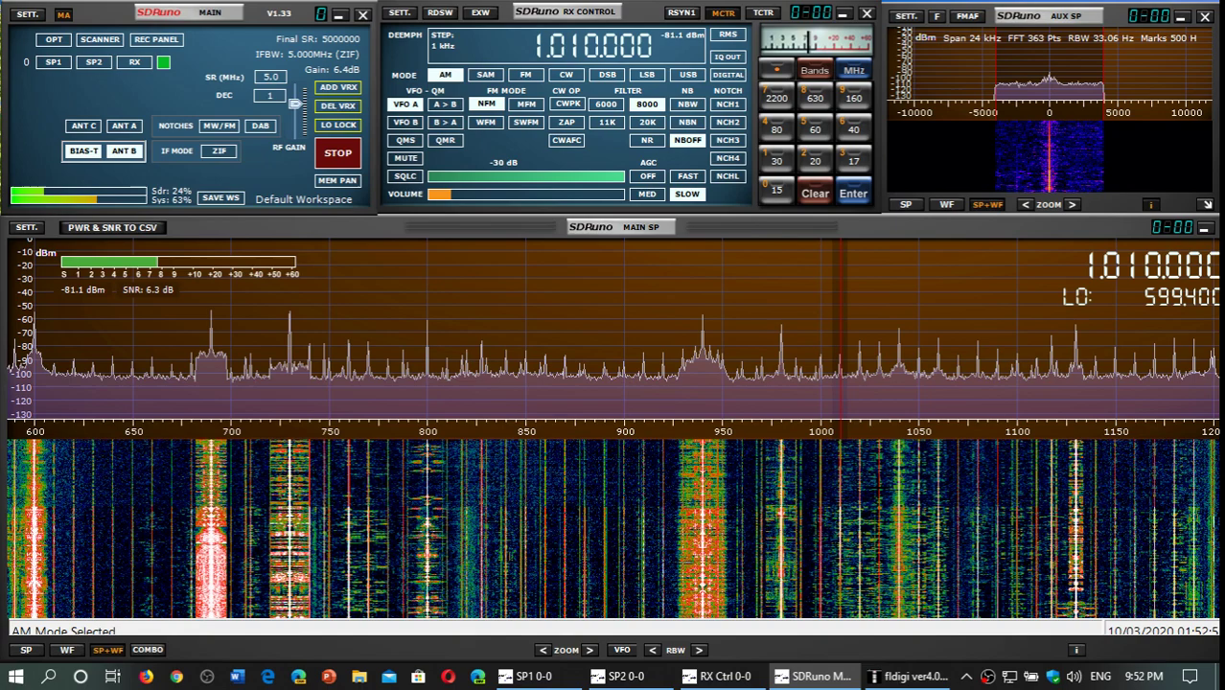
{"action": "left_click", "coordinate": [880, 365]}
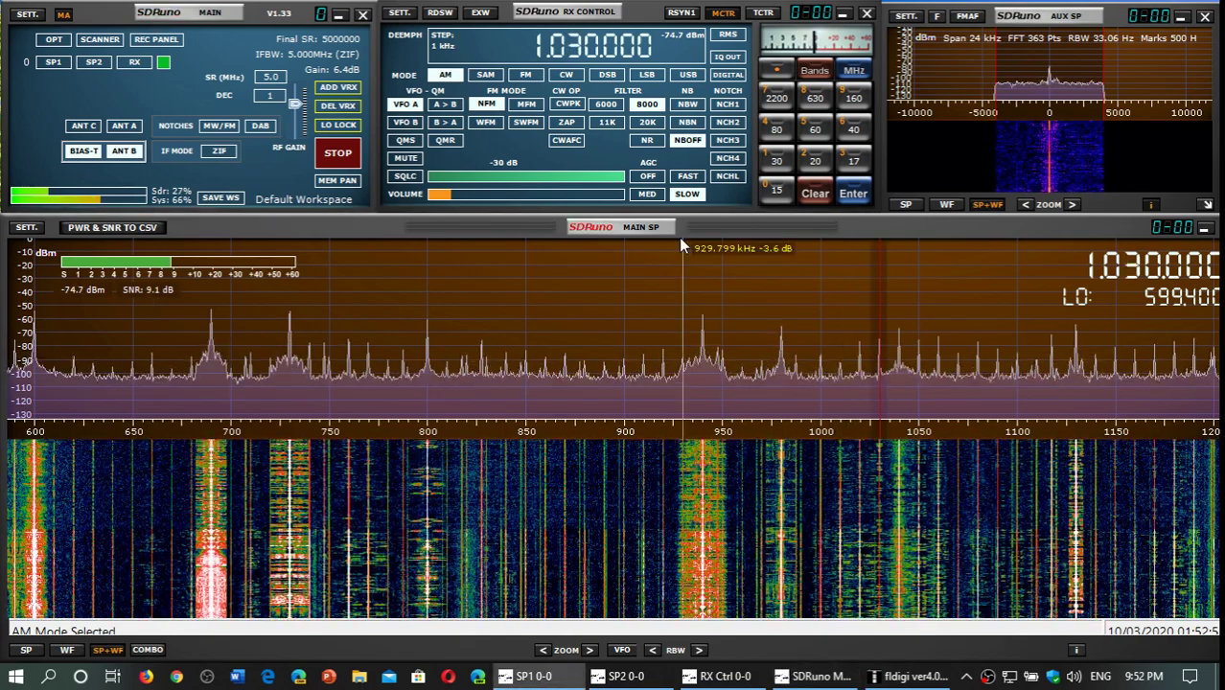
Step: Move the 1030 kHz reception to antenna A, drop RF gain to 3.3 dB, and lower the volume
{"action": "left_click", "coordinate": [468, 198]}
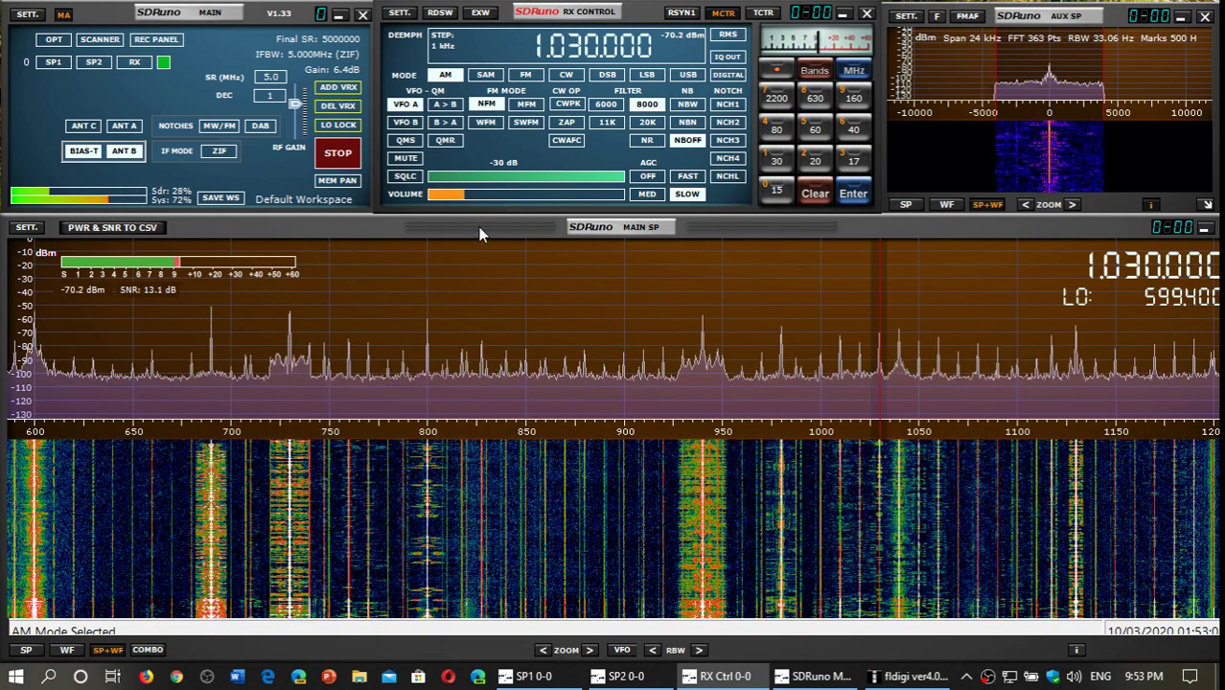
{"action": "left_click", "coordinate": [479, 231]}
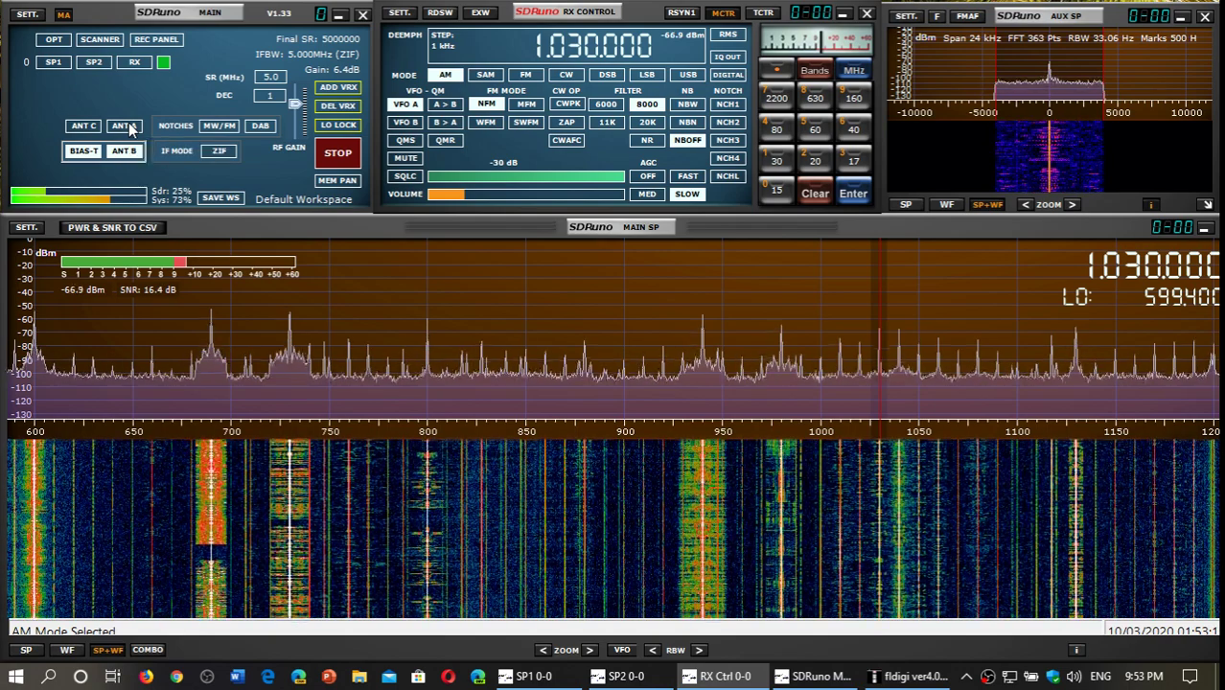
{"action": "left_click", "coordinate": [131, 130]}
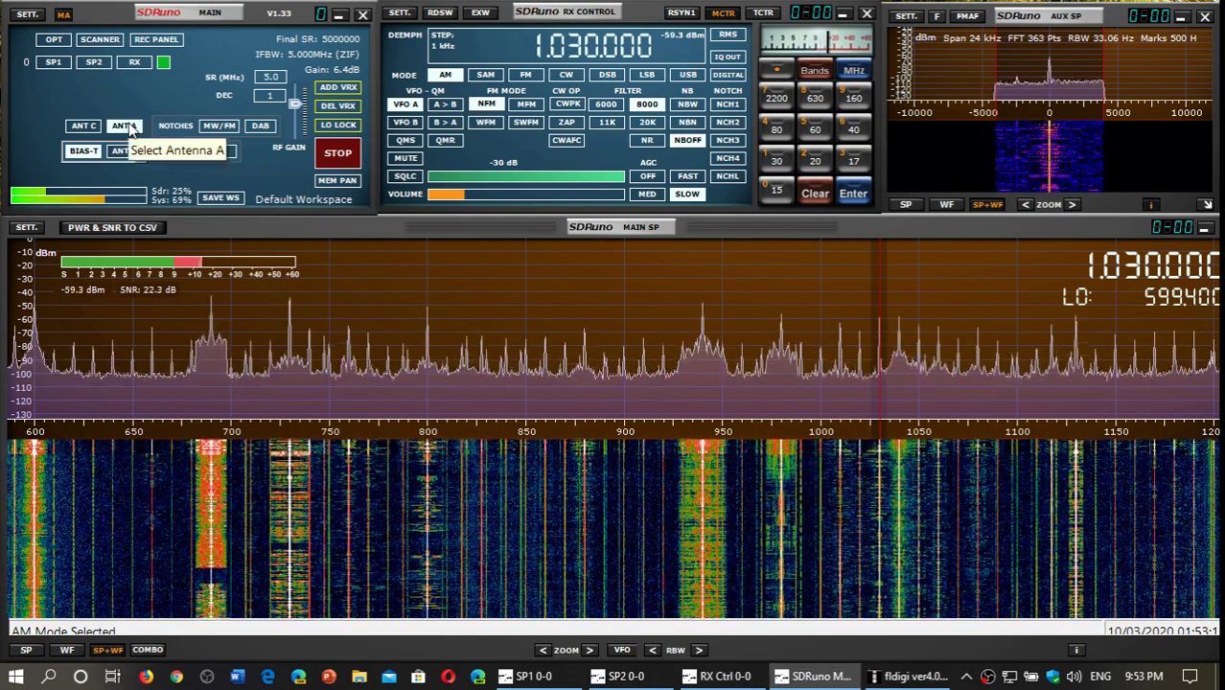
{"action": "left_click", "coordinate": [302, 118]}
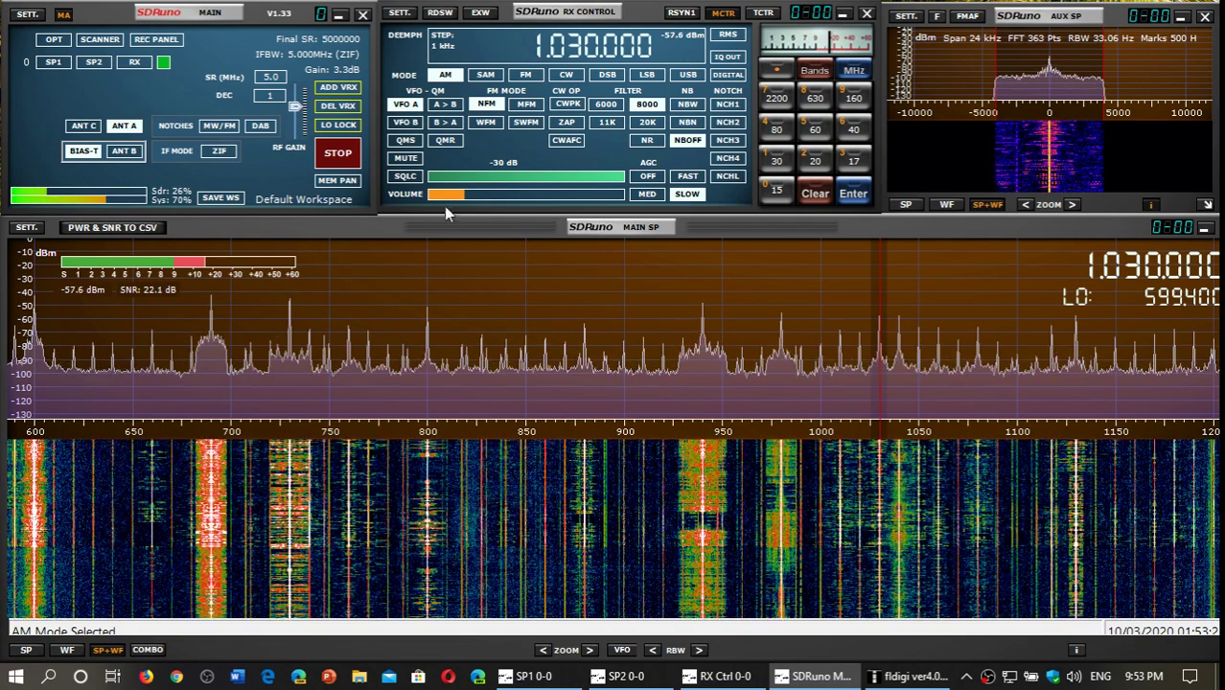
{"action": "left_click", "coordinate": [448, 195]}
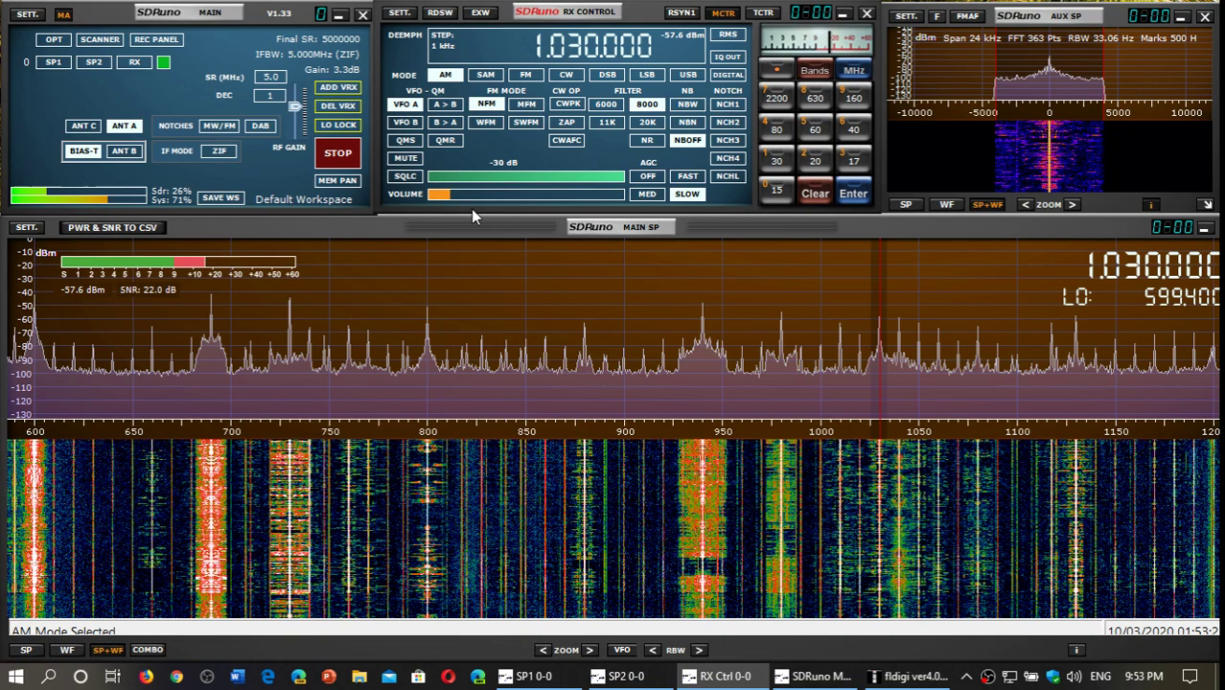
{"action": "left_click", "coordinate": [442, 195]}
{"action": "left_click", "coordinate": [466, 230]}
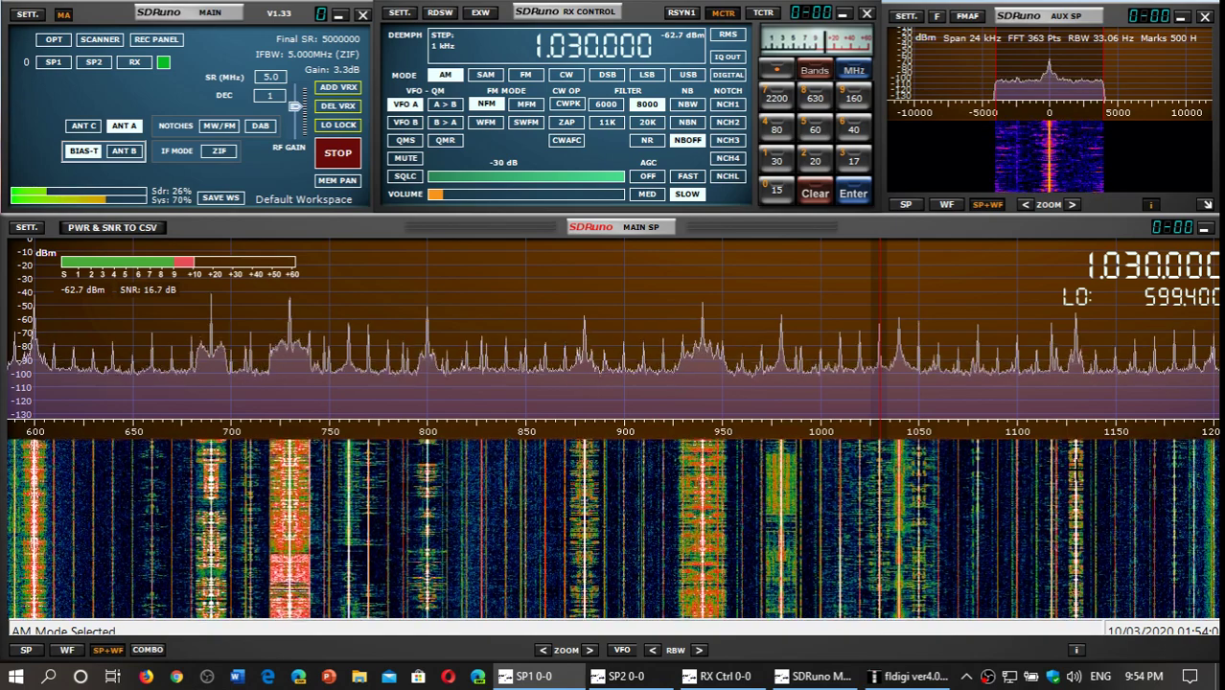
Step: Retune the receiver to the 1130 kHz AM station
{"action": "left_click", "coordinate": [1078, 364]}
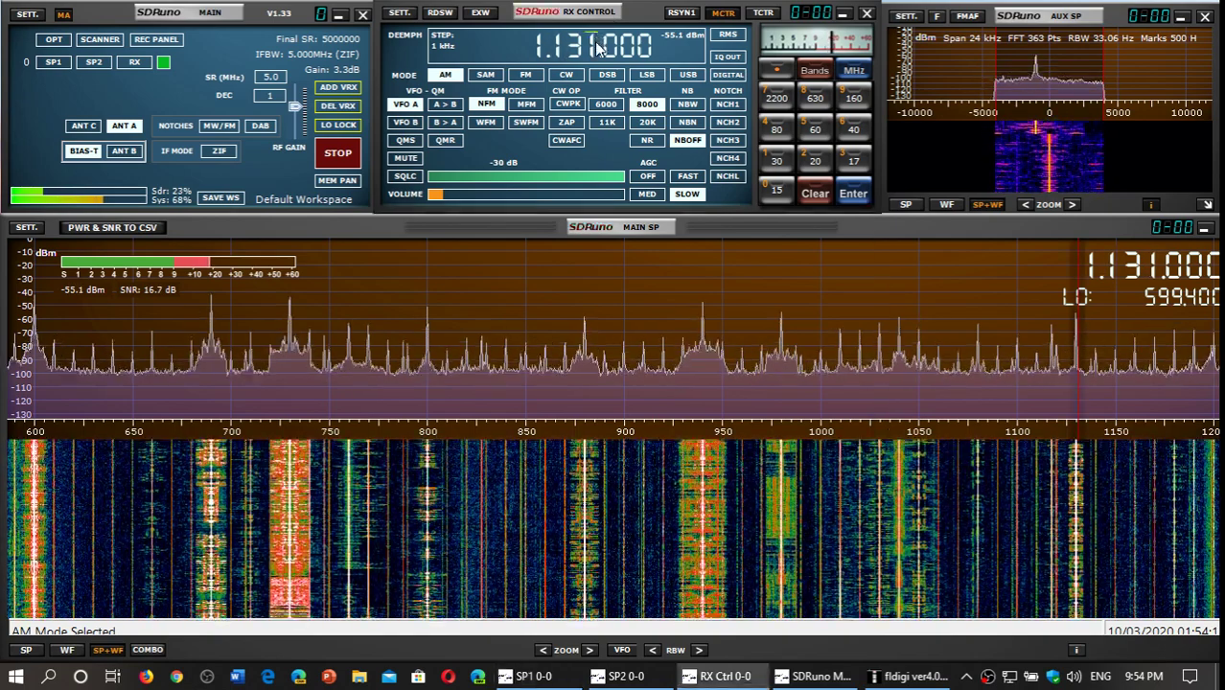
{"action": "scroll", "coordinate": [596, 48], "scroll_direction": "down", "scroll_amount": 1}
{"action": "scroll", "coordinate": [460, 197], "scroll_direction": "up", "scroll_amount": 2}
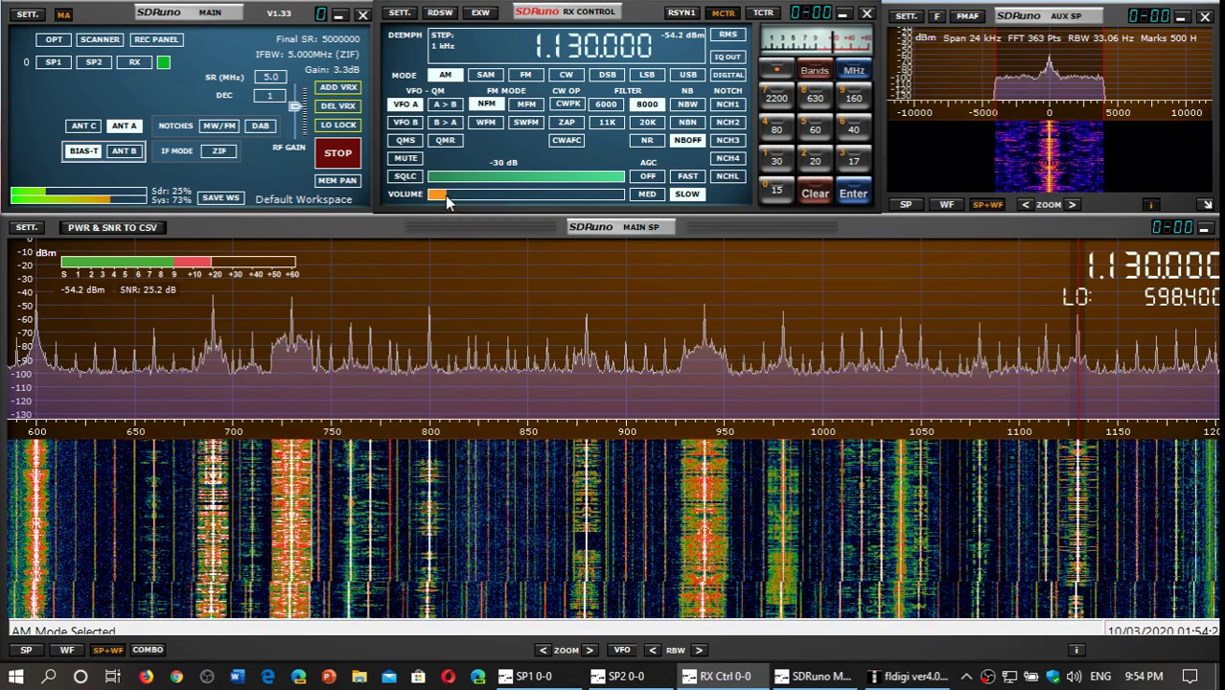
{"action": "left_click", "coordinate": [476, 223]}
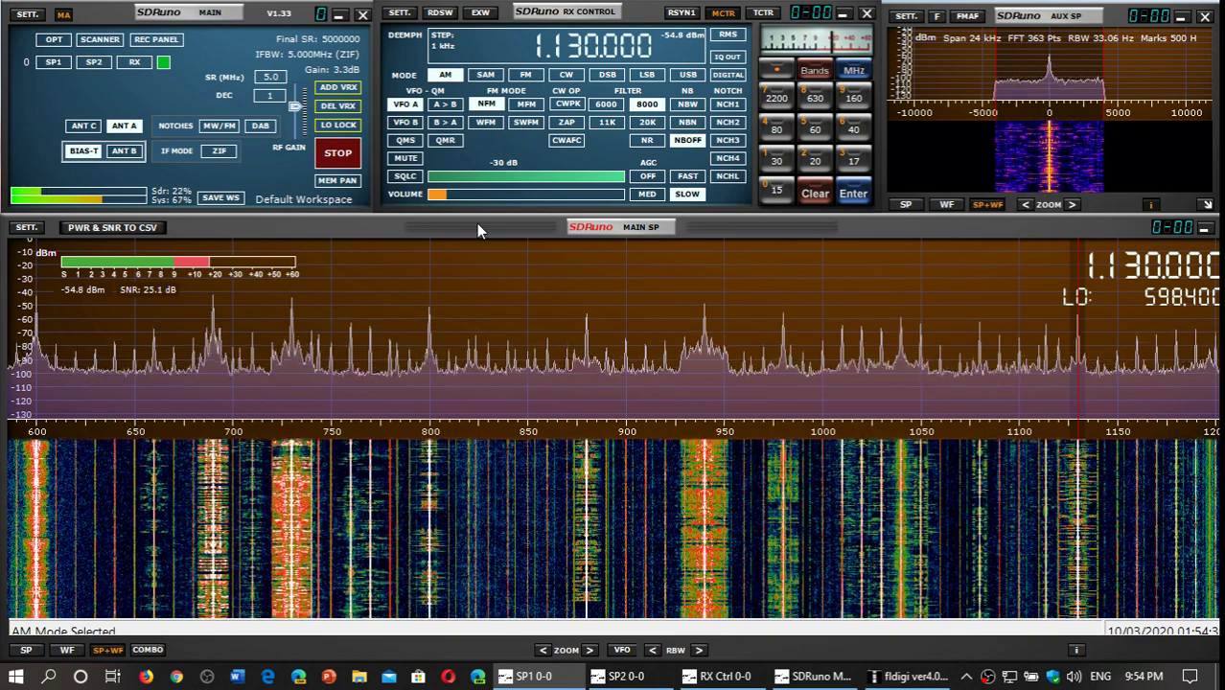
{"action": "left_click", "coordinate": [450, 205]}
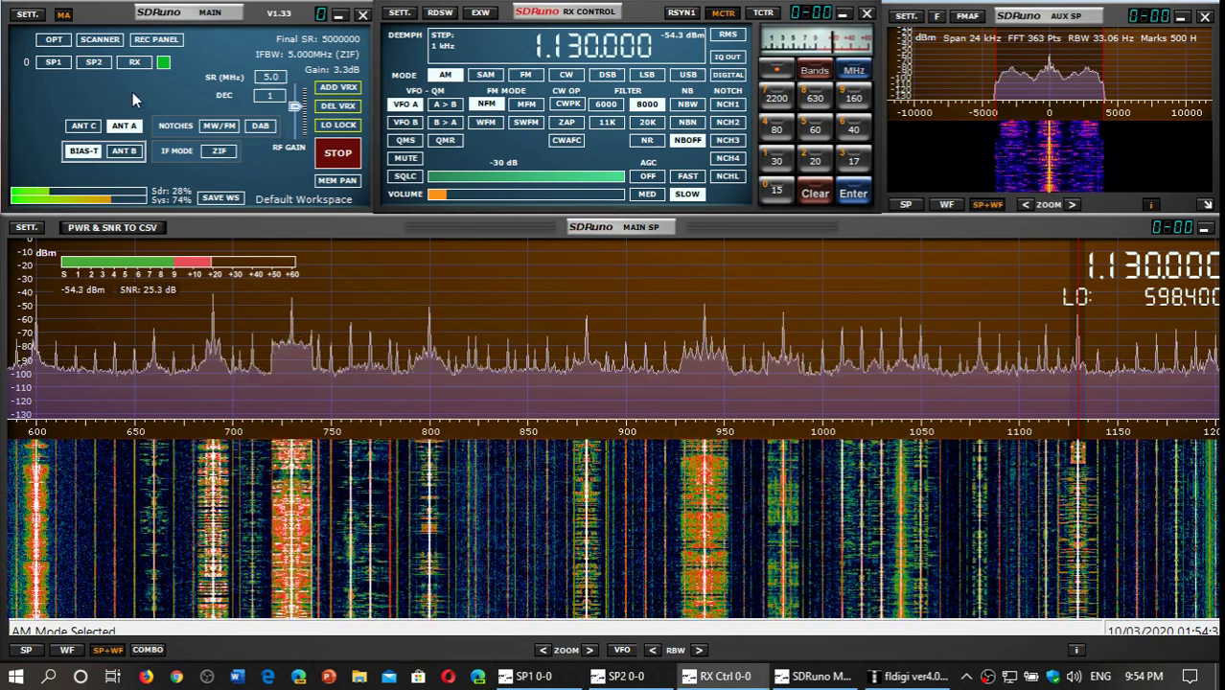
Step: Switch 1130 kHz reception to antenna B and raise the volume
{"action": "left_click", "coordinate": [135, 156]}
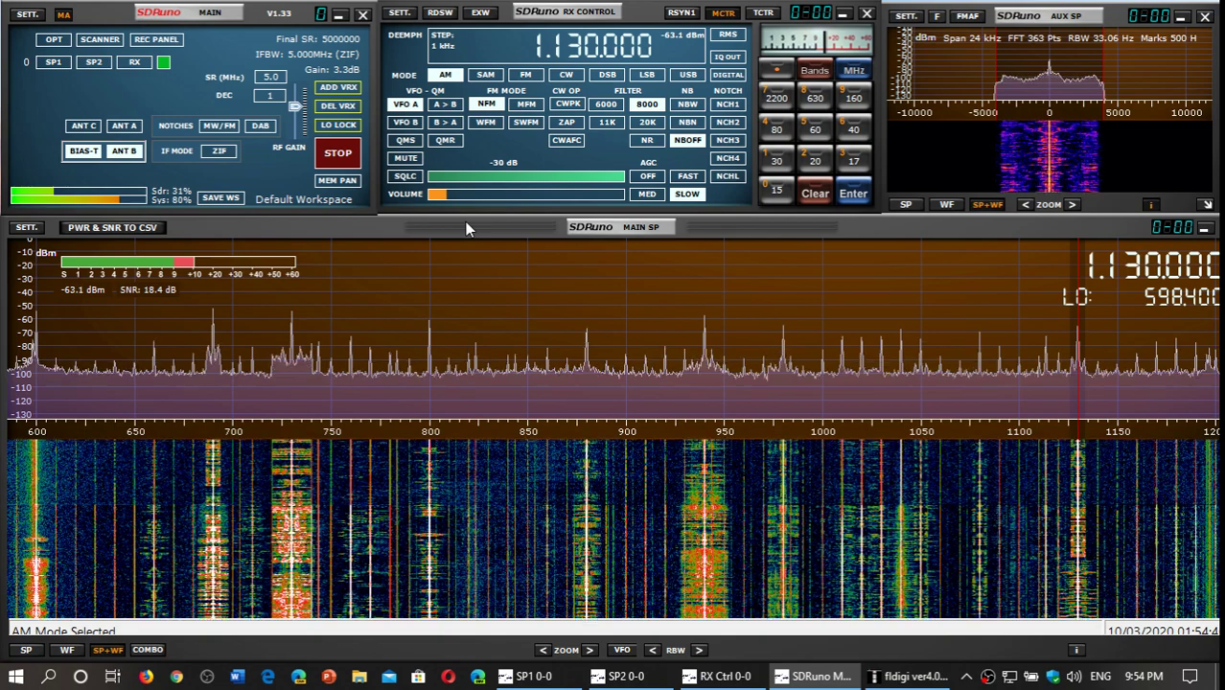
{"action": "left_click", "coordinate": [458, 205]}
{"action": "left_click", "coordinate": [456, 192]}
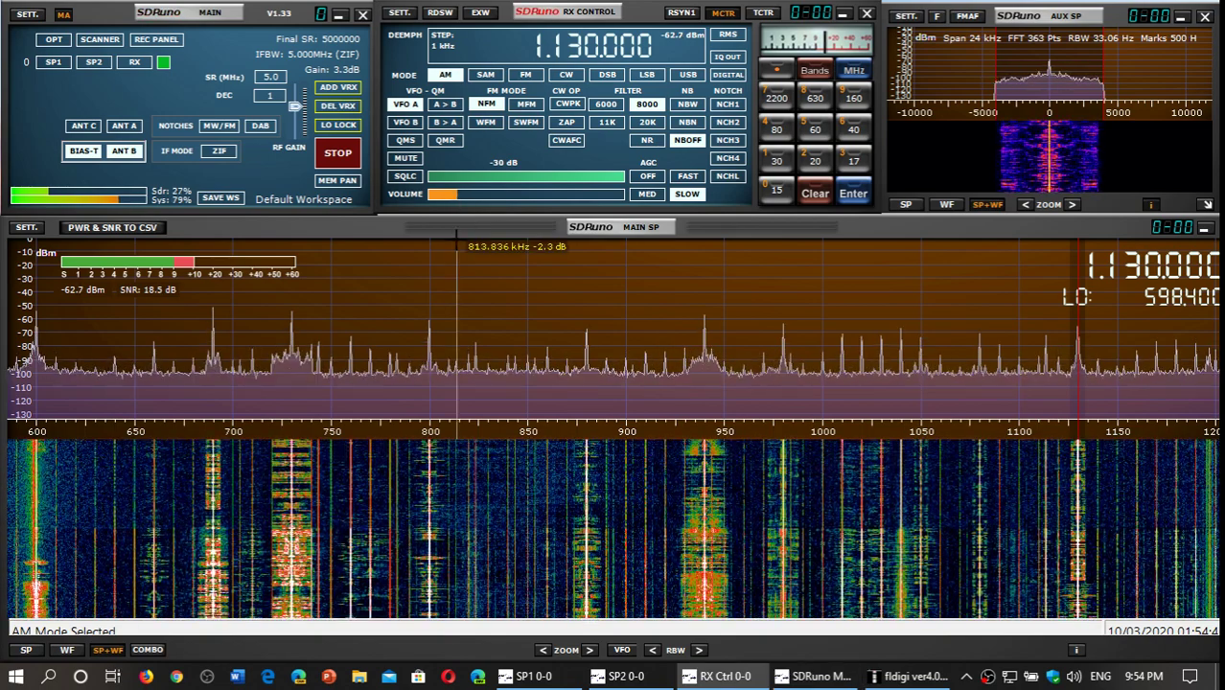
{"action": "left_click", "coordinate": [455, 227]}
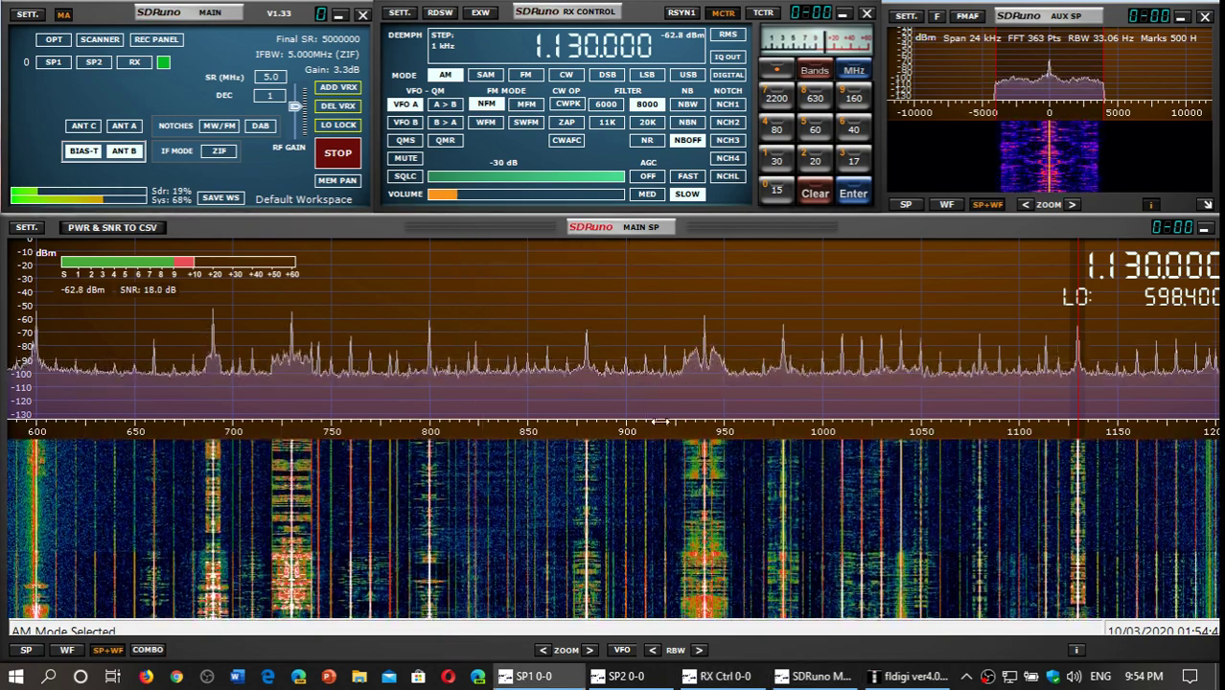
Step: Centre the spectrum on 1130 kHz, lower the volume slightly, and return to antenna A
{"action": "left_click", "coordinate": [623, 651]}
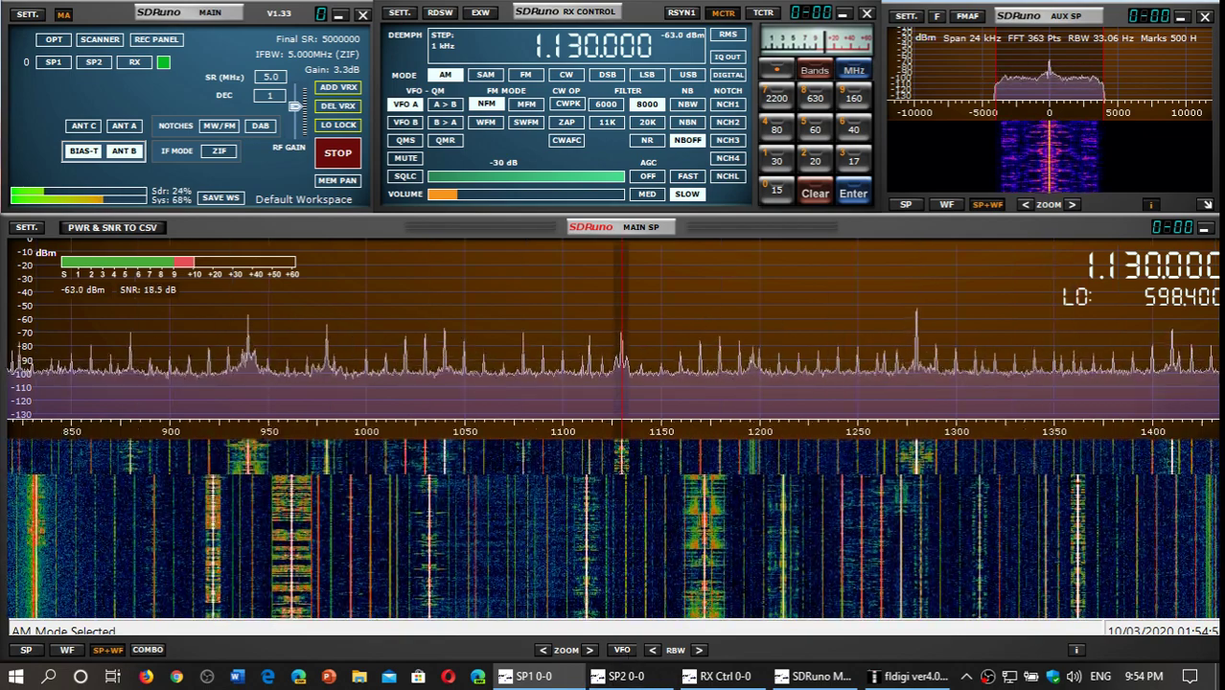
{"action": "left_click", "coordinate": [602, 188]}
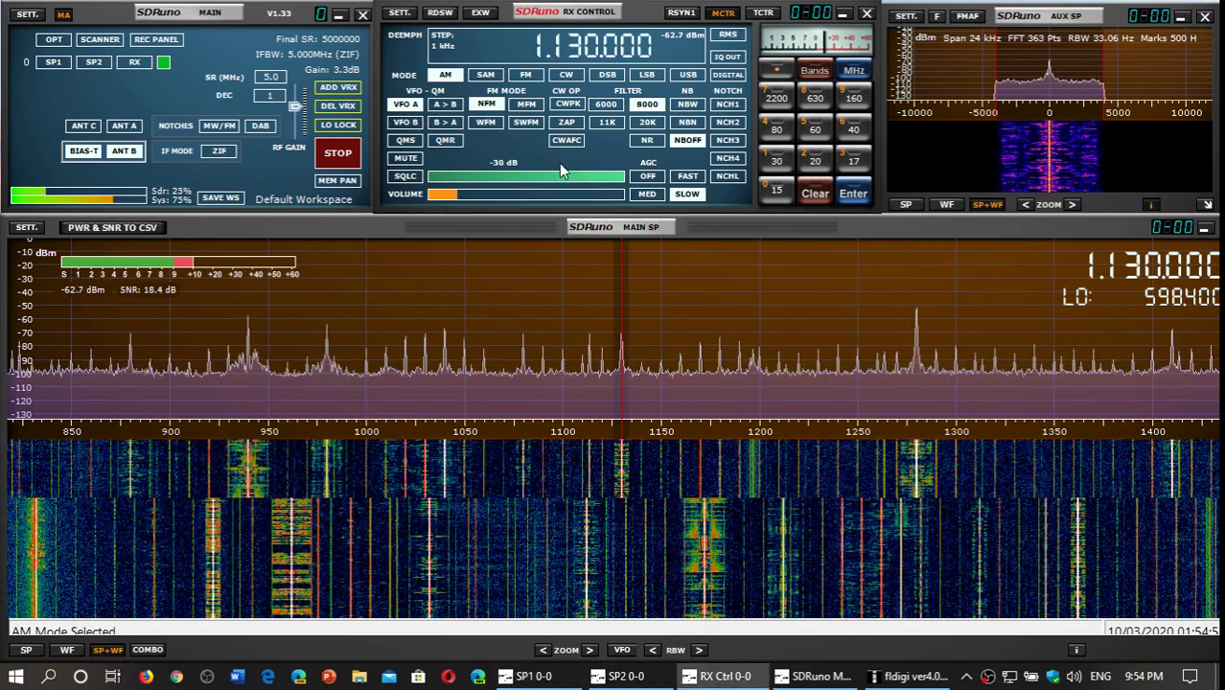
{"action": "left_click", "coordinate": [442, 197]}
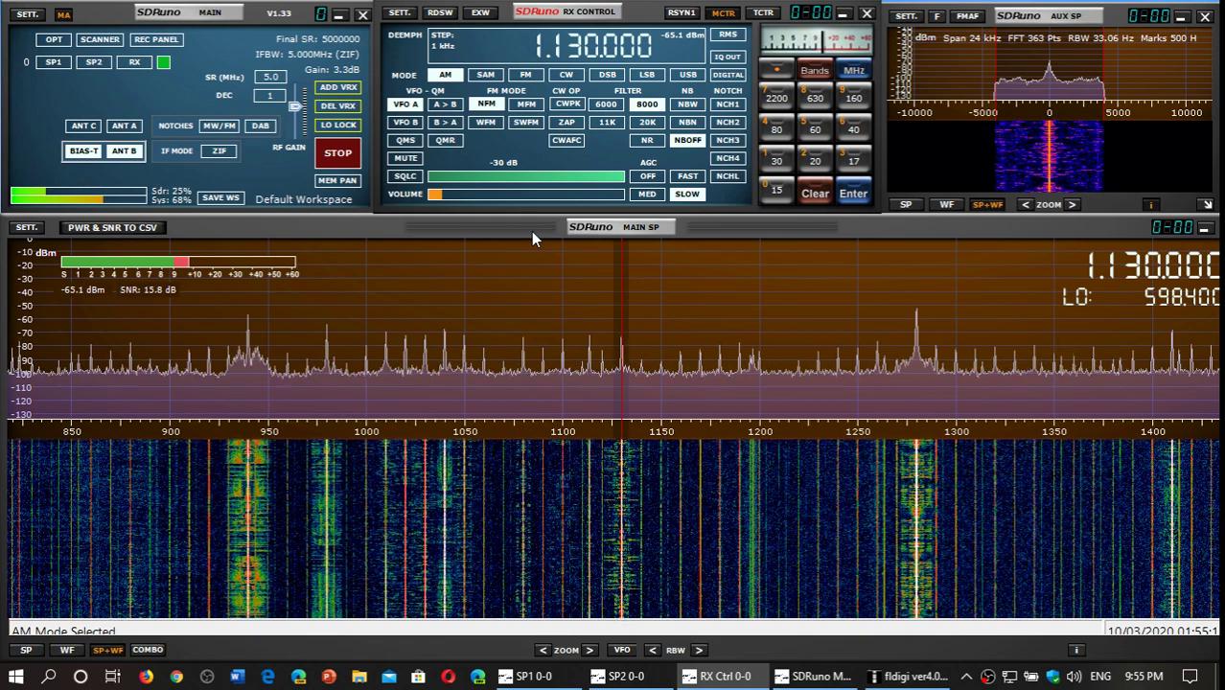
{"action": "left_click", "coordinate": [124, 128]}
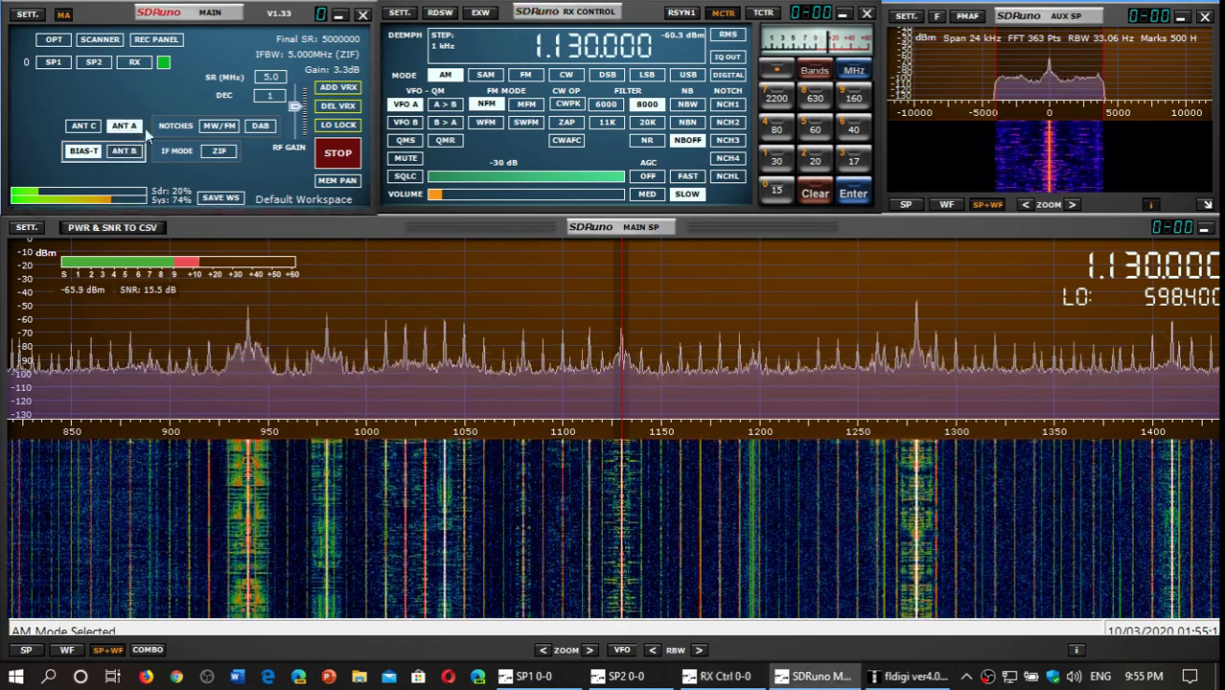